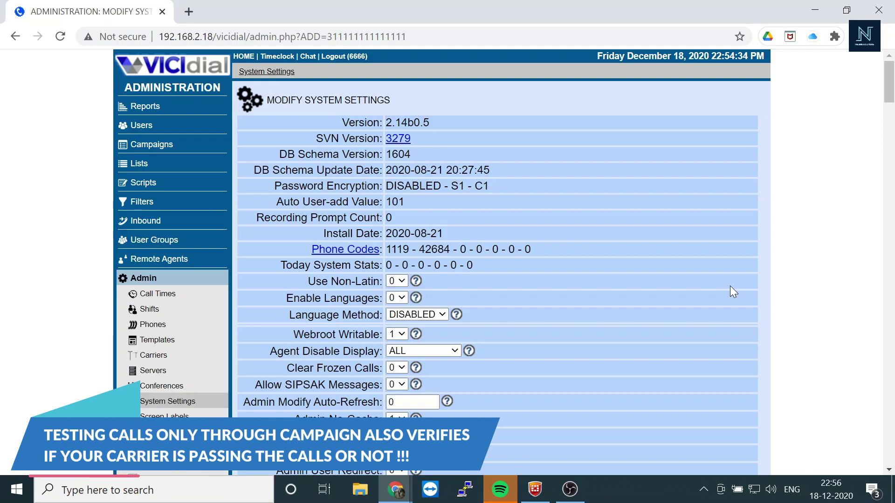
Open the US_cam campaign from the Campaigns list in its Detail View
{"action": "left_click", "coordinate": [152, 150]}
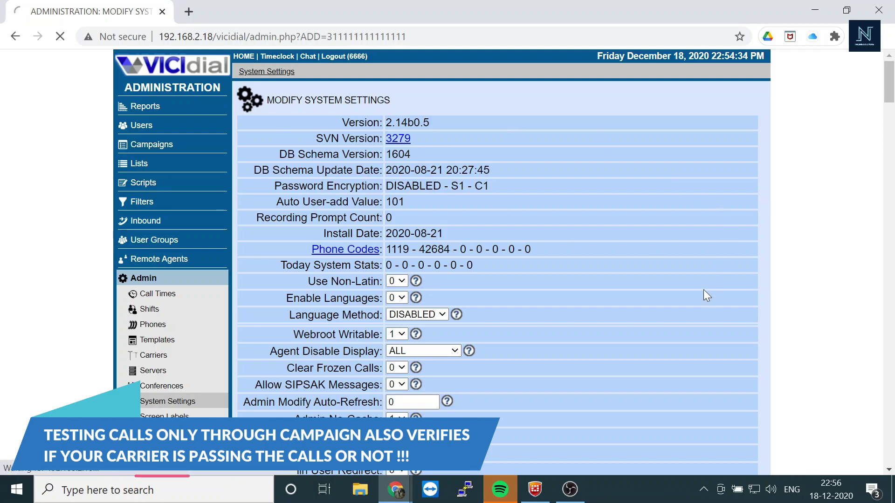
{"action": "left_click", "coordinate": [249, 128]}
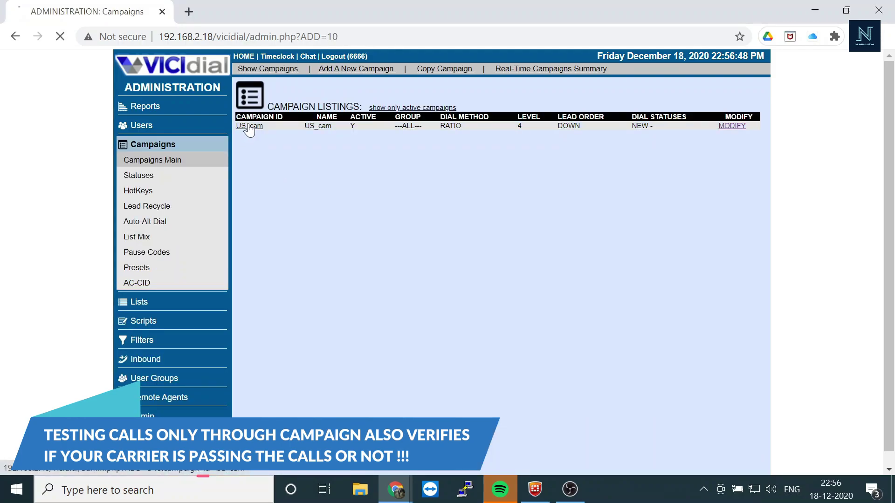
{"action": "scroll", "coordinate": [553, 264], "scroll_direction": "down", "scroll_amount": 10}
{"action": "scroll", "coordinate": [554, 264], "scroll_direction": "up", "scroll_amount": 1}
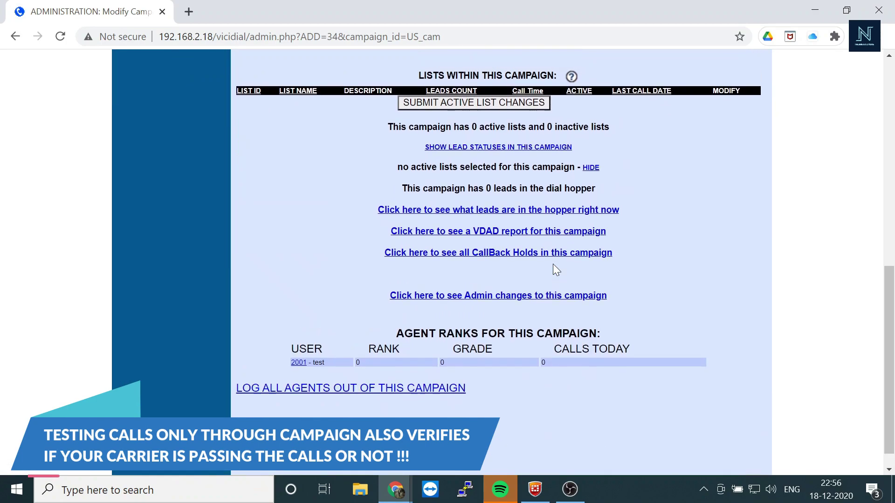
{"action": "scroll", "coordinate": [553, 263], "scroll_direction": "down", "scroll_amount": 1}
{"action": "scroll", "coordinate": [554, 264], "scroll_direction": "up", "scroll_amount": 3}
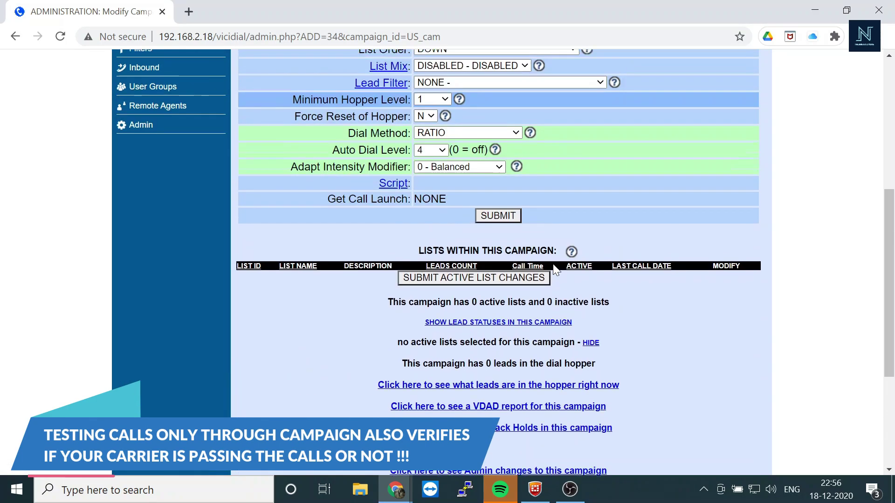
{"action": "scroll", "coordinate": [554, 263], "scroll_direction": "up", "scroll_amount": 4}
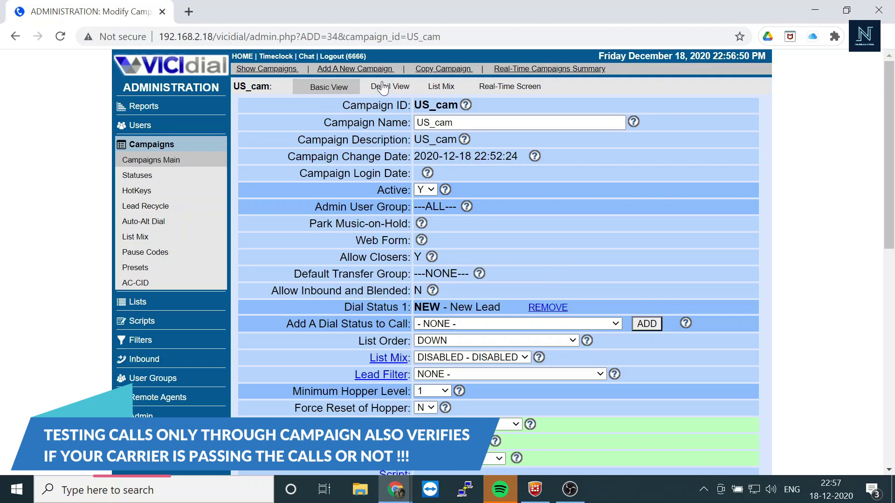
{"action": "left_click", "coordinate": [390, 87]}
{"action": "scroll", "coordinate": [673, 255], "scroll_direction": "down", "scroll_amount": 10}
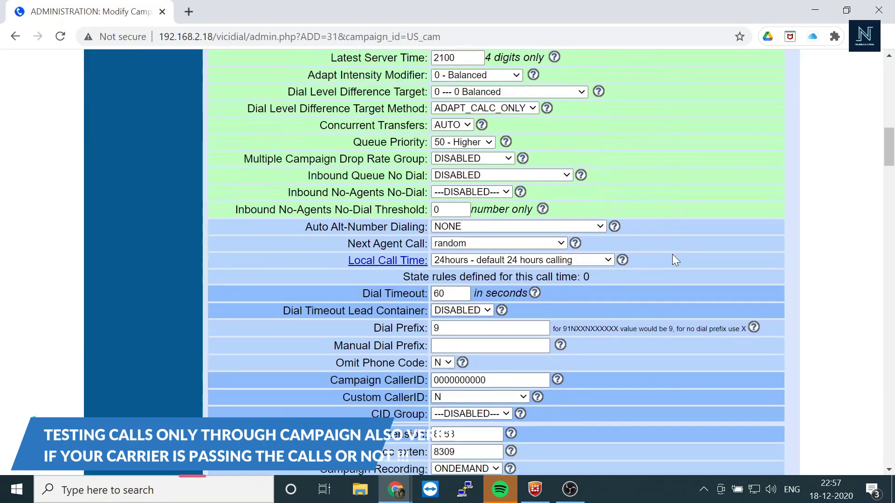
{"action": "scroll", "coordinate": [673, 255], "scroll_direction": "down", "scroll_amount": 10}
{"action": "scroll", "coordinate": [672, 255], "scroll_direction": "down", "scroll_amount": 10}
{"action": "scroll", "coordinate": [673, 255], "scroll_direction": "down", "scroll_amount": 10}
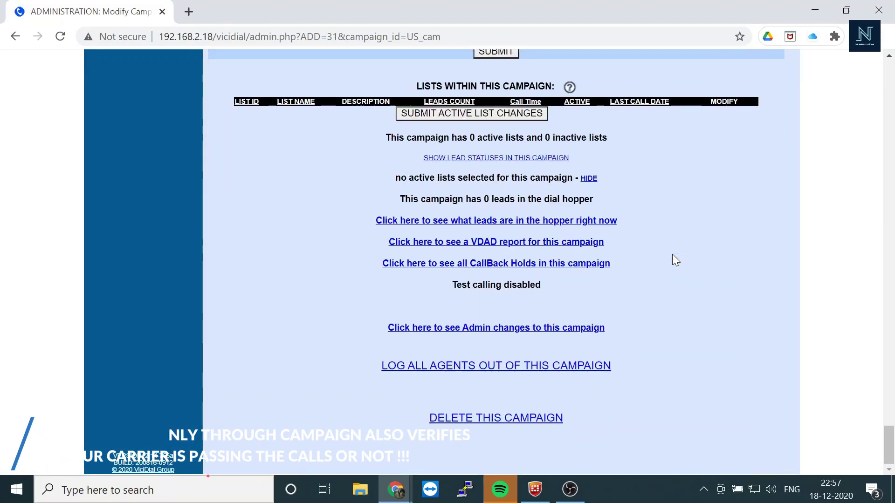
{"action": "scroll", "coordinate": [673, 261], "scroll_direction": "up", "scroll_amount": 10}
{"action": "scroll", "coordinate": [674, 260], "scroll_direction": "up", "scroll_amount": 5}
{"action": "scroll", "coordinate": [673, 260], "scroll_direction": "up", "scroll_amount": 5}
{"action": "scroll", "coordinate": [672, 254], "scroll_direction": "up", "scroll_amount": 10}
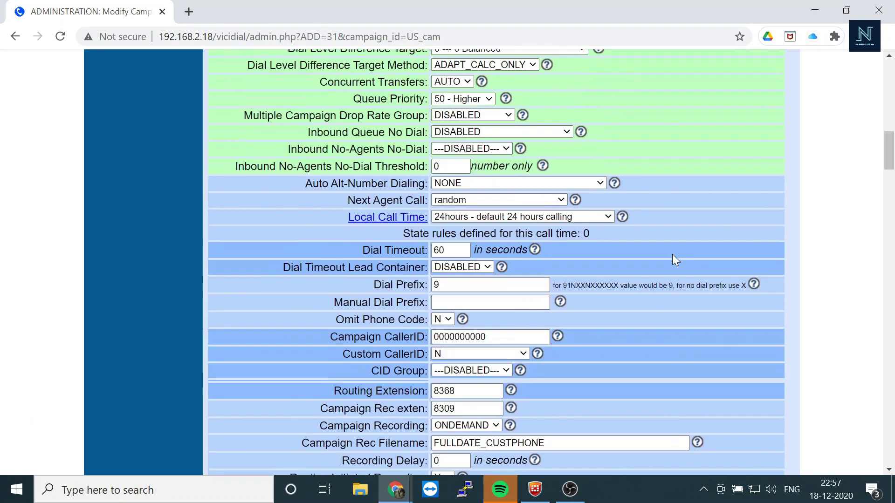
{"action": "scroll", "coordinate": [672, 253], "scroll_direction": "up", "scroll_amount": 10}
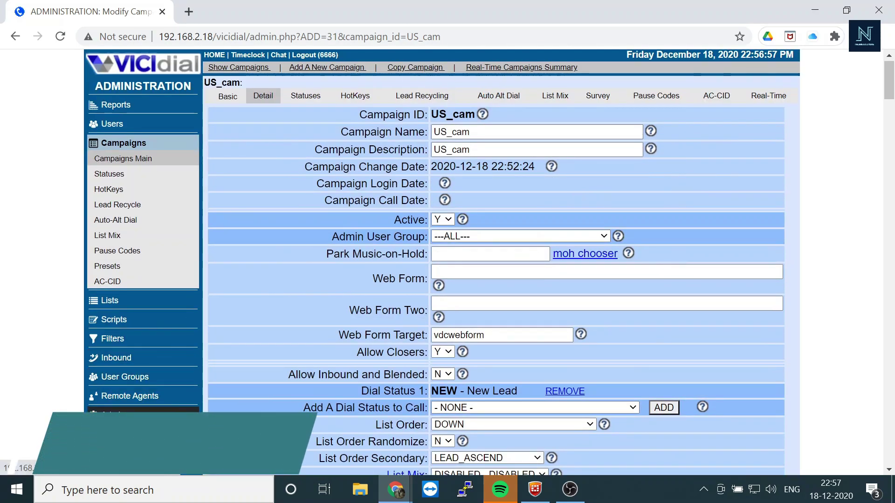
Open Admin System Settings and search the page for the Enable Campaign Test Calls setting
{"action": "left_click", "coordinate": [116, 415]}
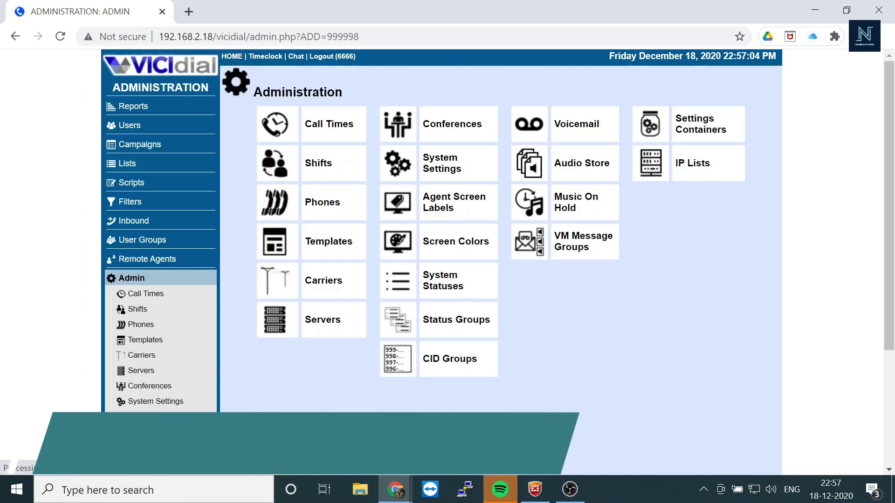
{"action": "left_click", "coordinate": [456, 170]}
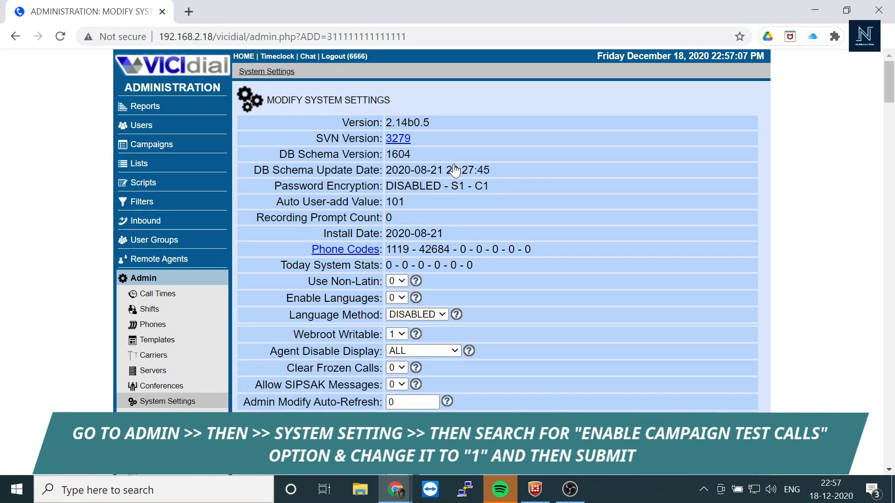
{"action": "key", "text": "ctrl+f"}
{"action": "key", "text": "Return"}
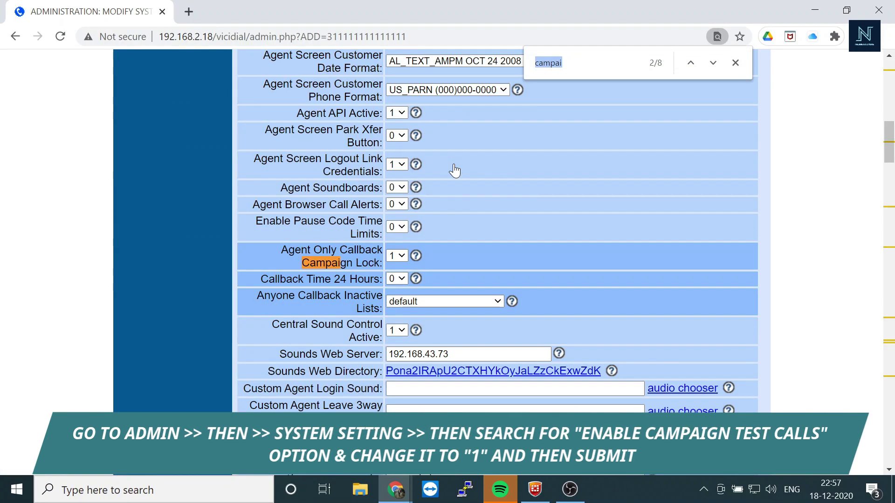
{"action": "key", "text": "Return"}
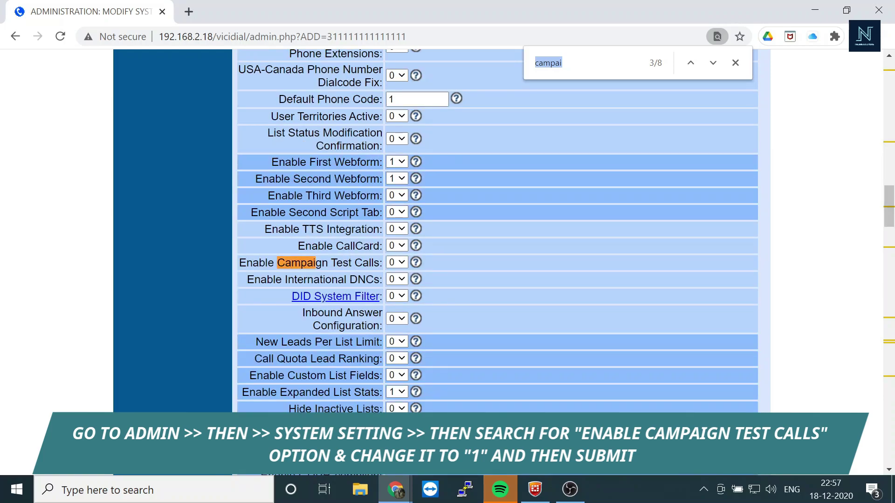
Set Enable Campaign Test Calls to 1 after reading its help, and save the settings
{"action": "left_click_drag", "start_coordinate": [382, 263], "coordinate": [301, 263]}
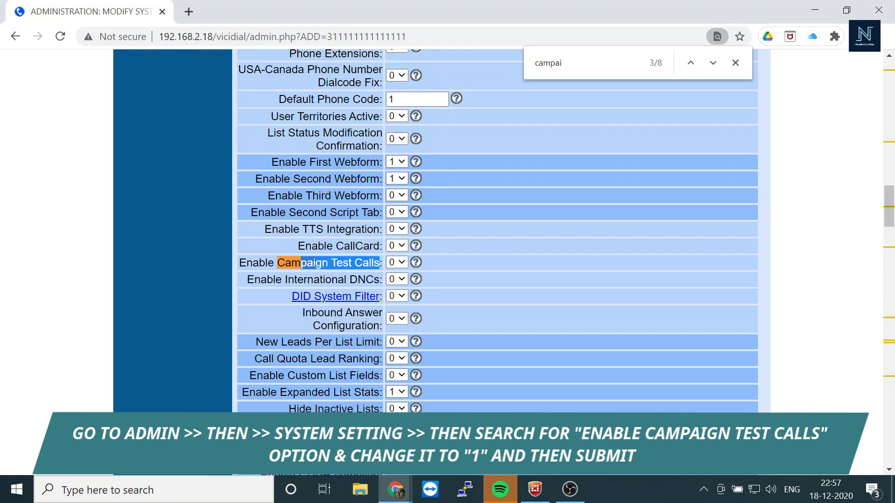
{"action": "left_click", "coordinate": [415, 262]}
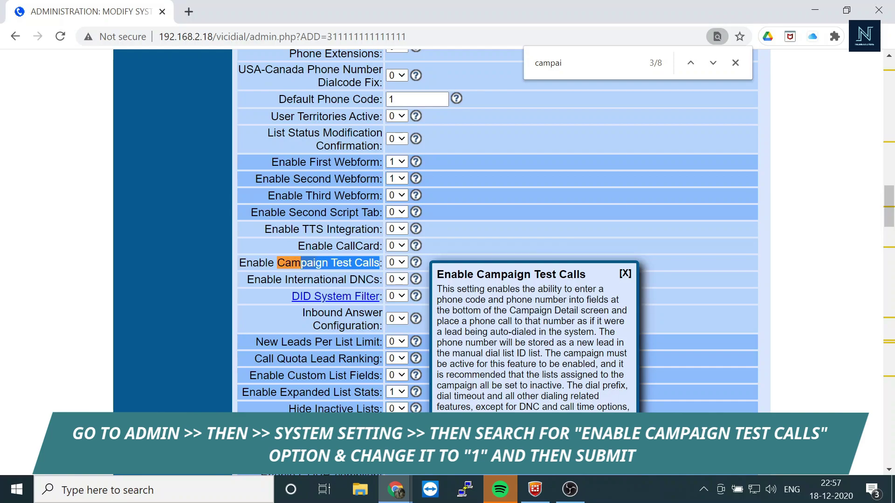
{"action": "mouse_move", "coordinate": [630, 412]}
{"action": "left_mouse_down"}
{"action": "mouse_move", "coordinate": [465, 300]}
{"action": "mouse_move", "coordinate": [458, 274]}
{"action": "left_mouse_up"}
{"action": "left_click_drag", "start_coordinate": [494, 227], "coordinate": [397, 263]}
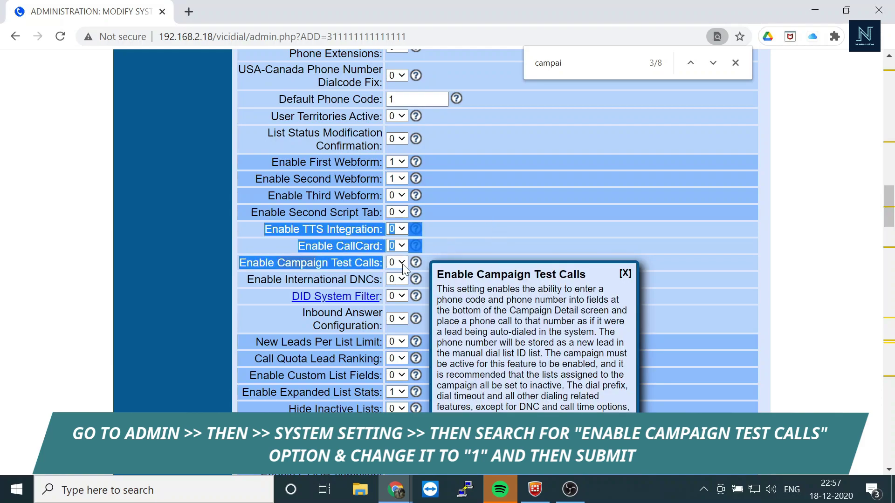
{"action": "left_click", "coordinate": [396, 262]}
{"action": "left_click", "coordinate": [395, 274]}
{"action": "left_click", "coordinate": [625, 273]}
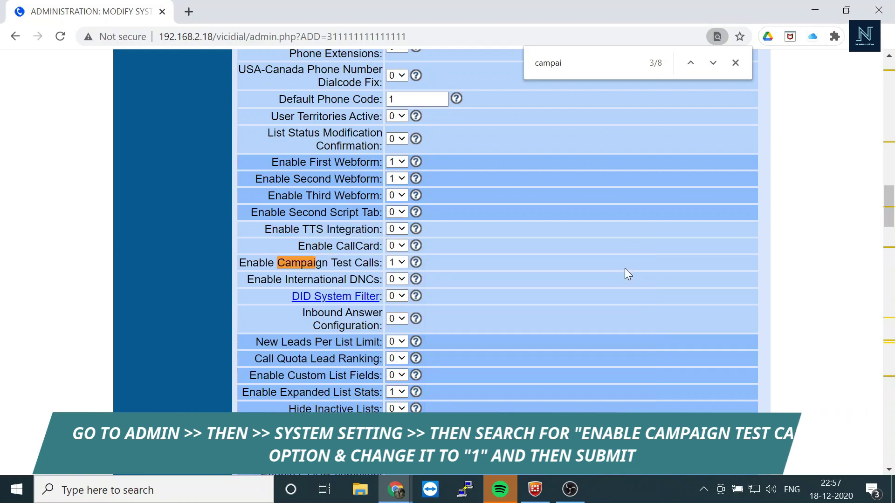
{"action": "scroll", "coordinate": [567, 315], "scroll_direction": "down", "scroll_amount": 10}
{"action": "scroll", "coordinate": [566, 326], "scroll_direction": "down", "scroll_amount": 10}
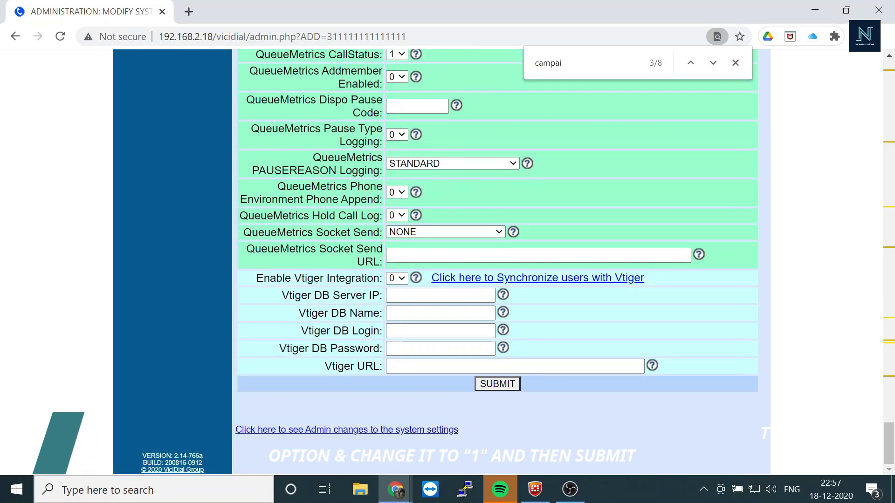
{"action": "left_click", "coordinate": [503, 386]}
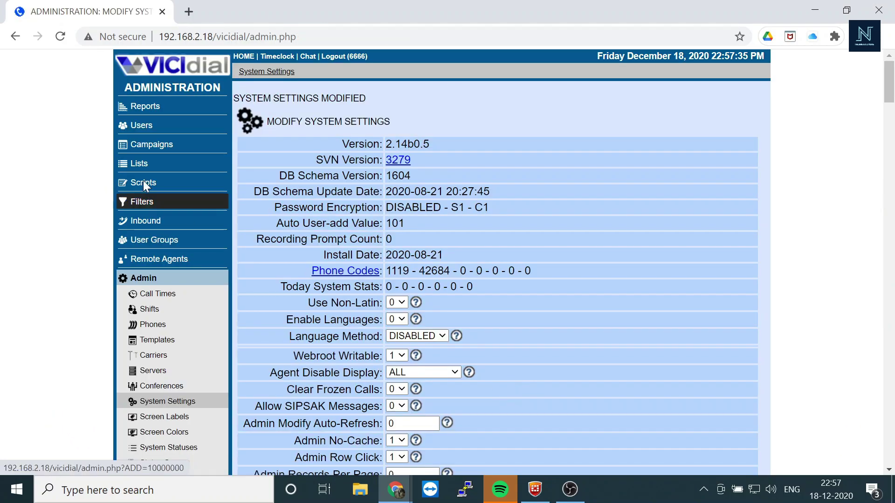
{"action": "left_click", "coordinate": [152, 147]}
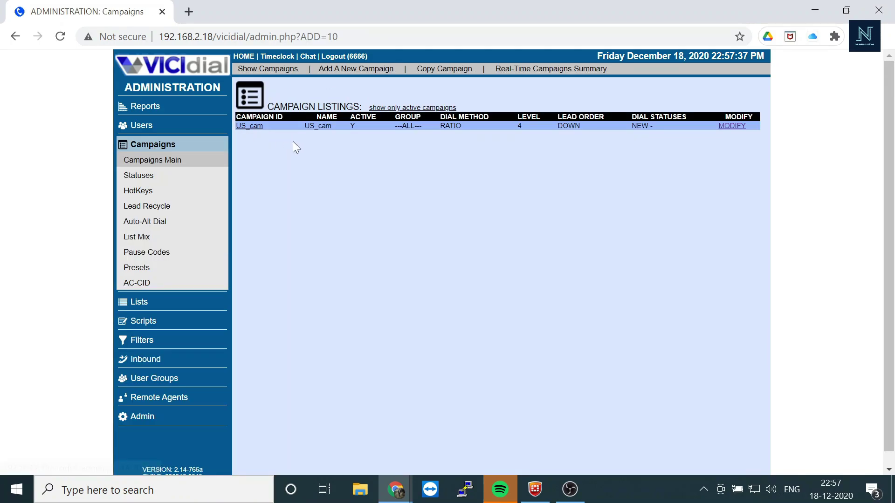
{"action": "left_click", "coordinate": [251, 131]}
{"action": "scroll", "coordinate": [251, 131], "scroll_direction": "down", "scroll_amount": 2}
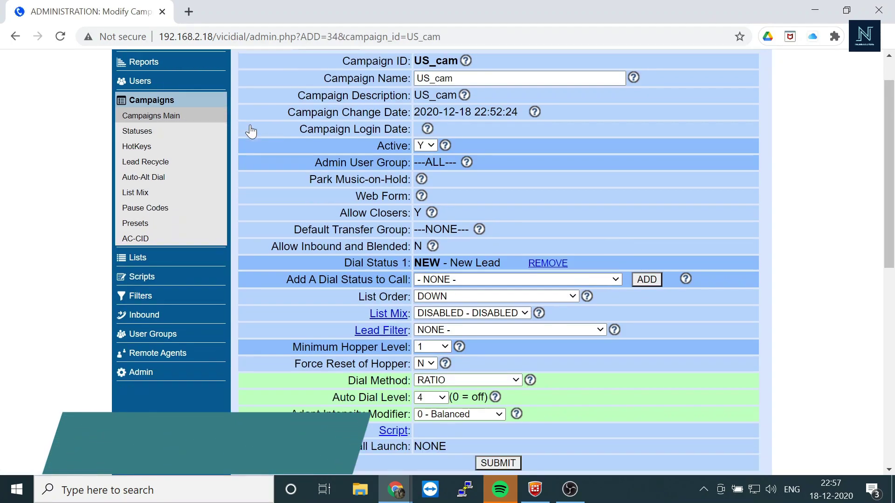
{"action": "scroll", "coordinate": [251, 130], "scroll_direction": "down", "scroll_amount": 20}
{"action": "scroll", "coordinate": [251, 131], "scroll_direction": "up", "scroll_amount": 4}
{"action": "scroll", "coordinate": [251, 131], "scroll_direction": "up", "scroll_amount": 4}
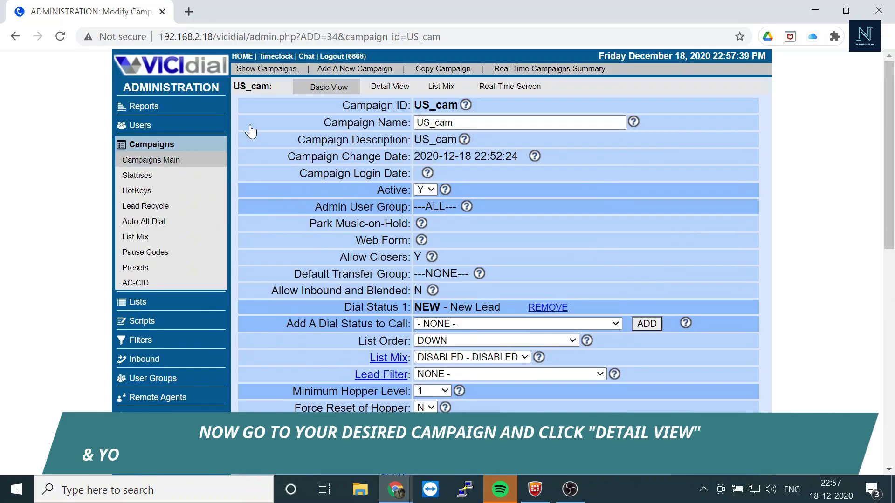
{"action": "left_click", "coordinate": [385, 87]}
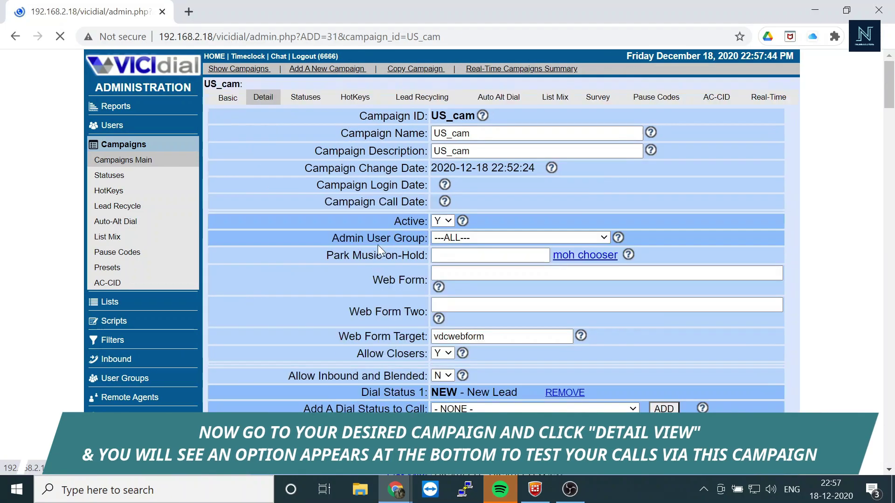
{"action": "scroll", "coordinate": [378, 245], "scroll_direction": "down", "scroll_amount": 10}
{"action": "scroll", "coordinate": [374, 309], "scroll_direction": "down", "scroll_amount": 5}
{"action": "scroll", "coordinate": [374, 310], "scroll_direction": "down", "scroll_amount": 5}
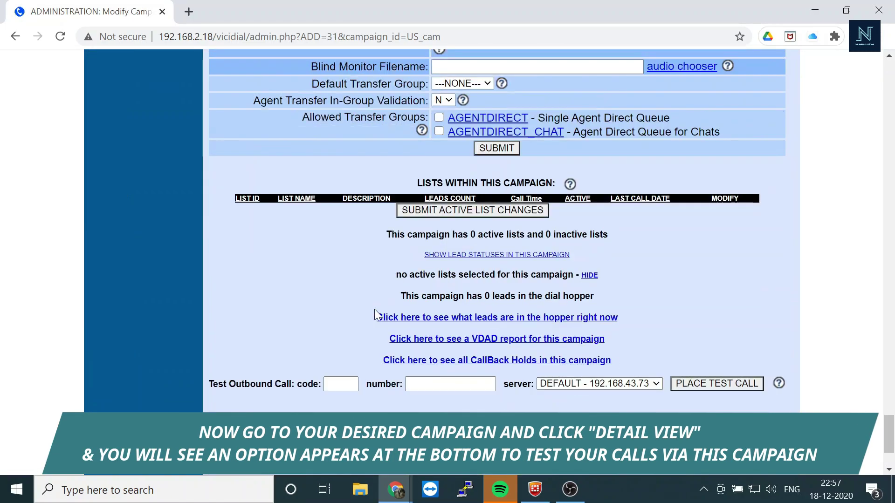
{"action": "scroll", "coordinate": [374, 310], "scroll_direction": "down", "scroll_amount": 2}
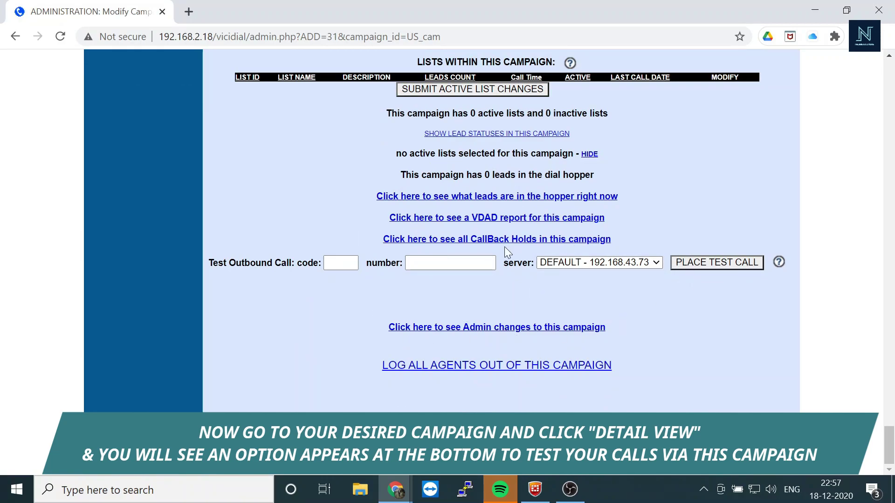
{"action": "left_click", "coordinate": [450, 265]}
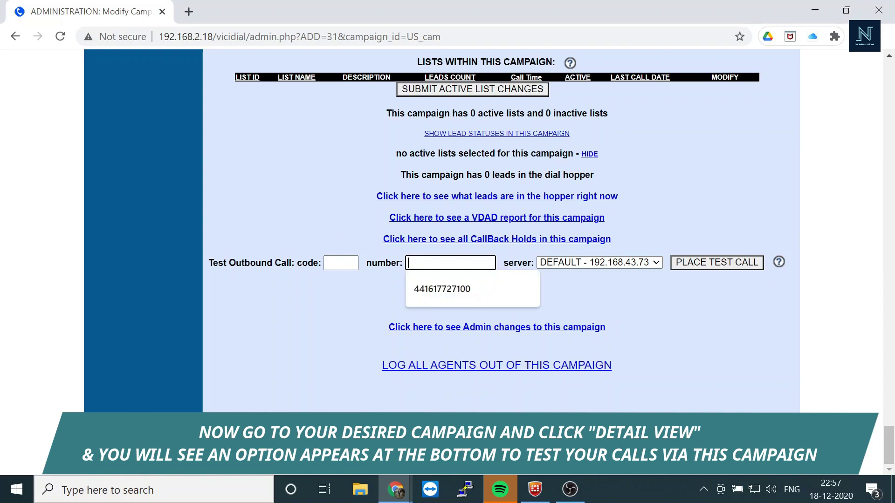
{"action": "left_click", "coordinate": [447, 284]}
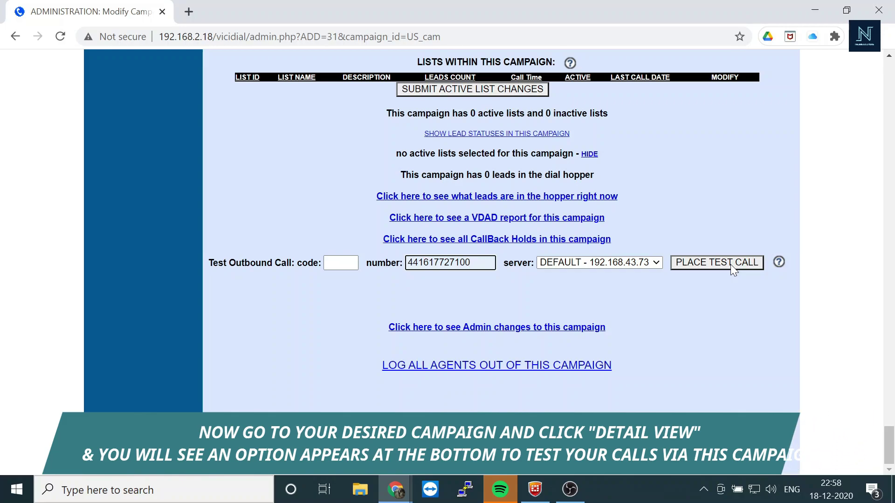
{"action": "scroll", "coordinate": [731, 265], "scroll_direction": "up", "scroll_amount": 1}
{"action": "scroll", "coordinate": [731, 265], "scroll_direction": "up", "scroll_amount": 5}
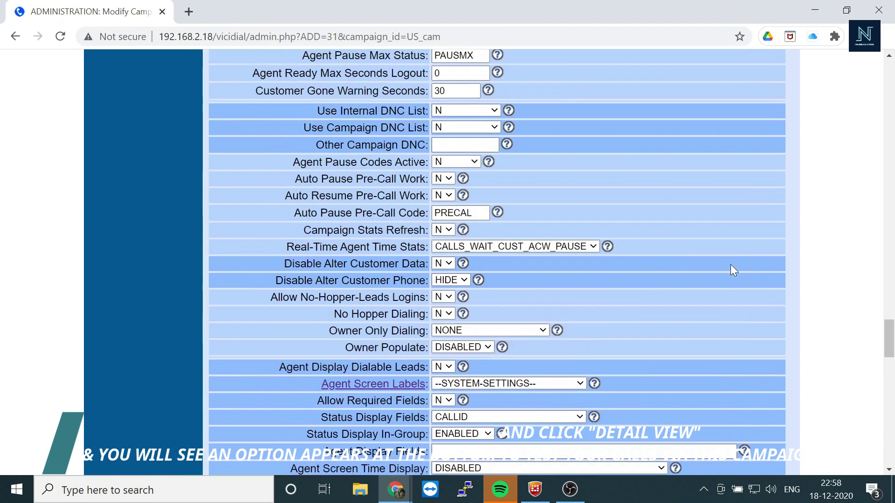
{"action": "scroll", "coordinate": [731, 265], "scroll_direction": "up", "scroll_amount": 5}
{"action": "scroll", "coordinate": [731, 264], "scroll_direction": "up", "scroll_amount": 1}
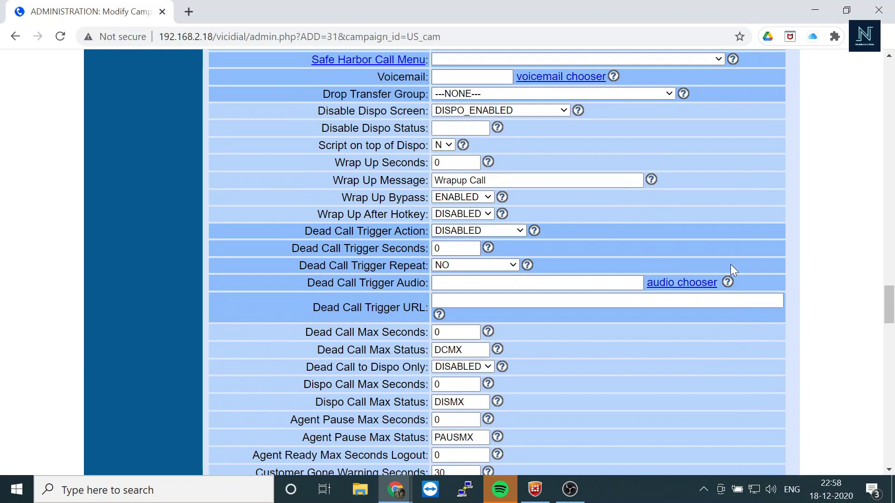